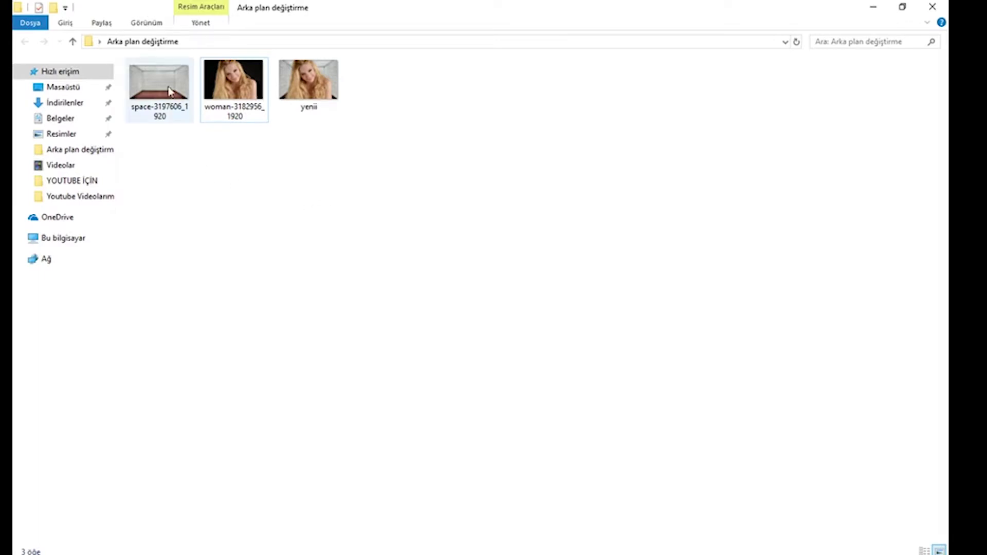
Preview the brick room, woman photo and finished yenii composite images in the folder.
{"action": "double_click", "coordinate": [185, 87]}
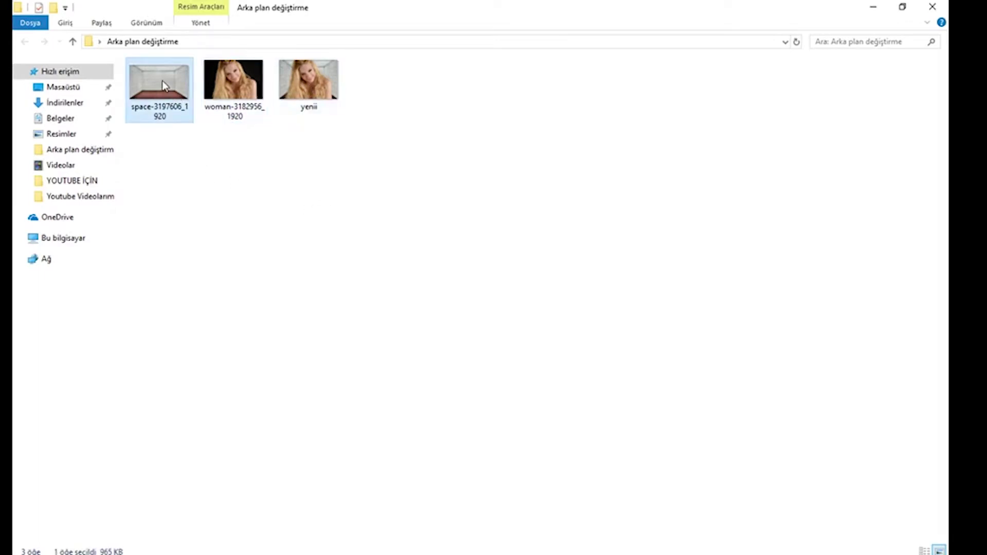
{"action": "left_click", "coordinate": [934, 10]}
{"action": "left_click", "coordinate": [228, 82]}
{"action": "double_click", "coordinate": [228, 81]}
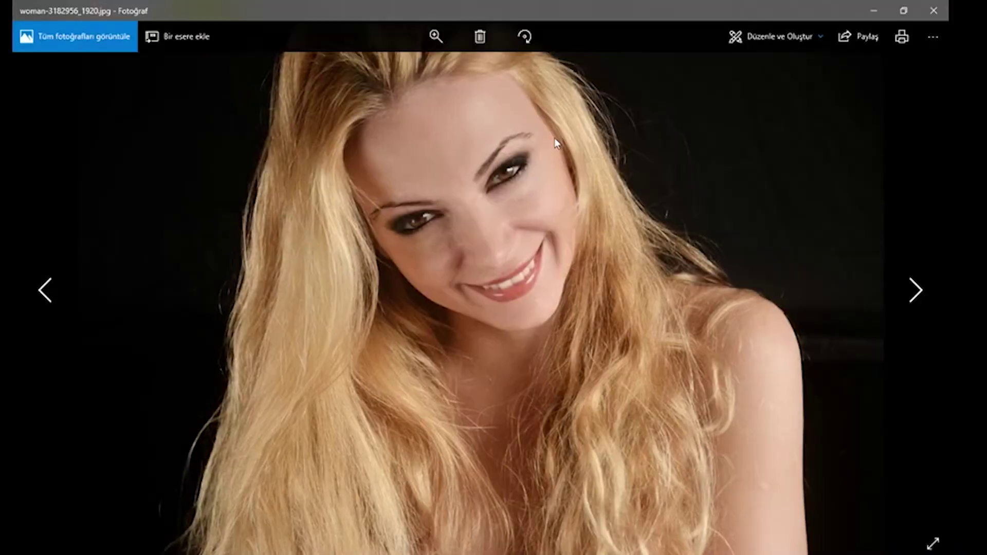
{"action": "left_click", "coordinate": [922, 17]}
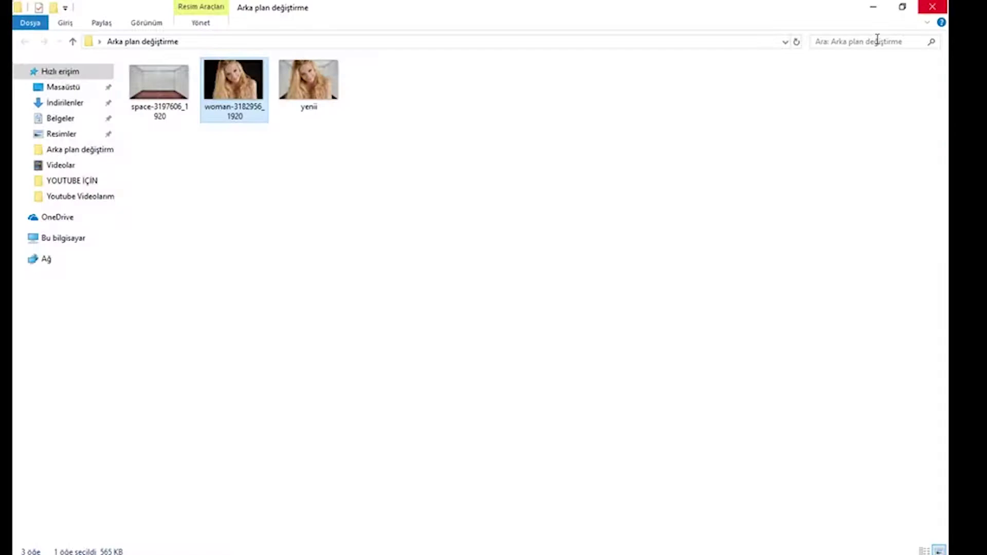
{"action": "double_click", "coordinate": [304, 79]}
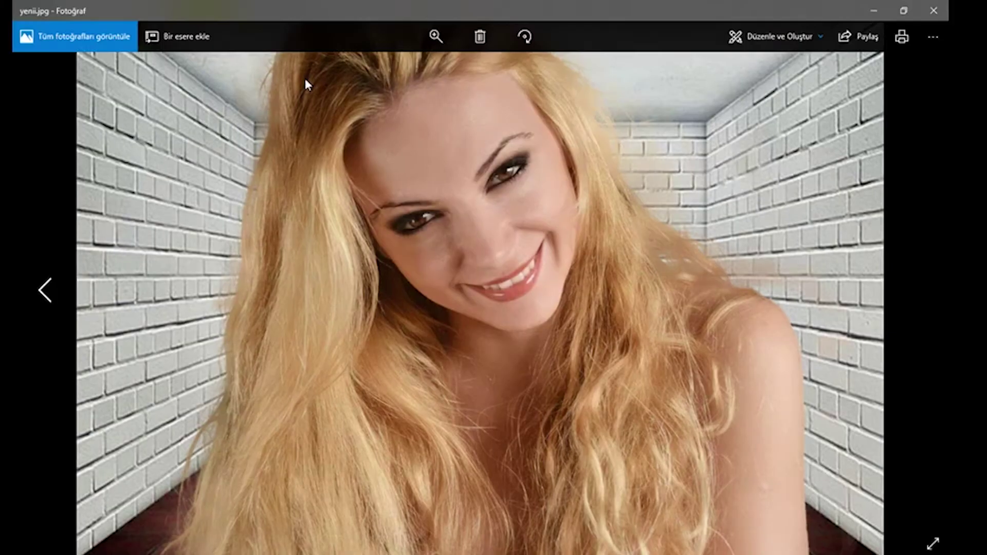
{"action": "left_click", "coordinate": [933, 10]}
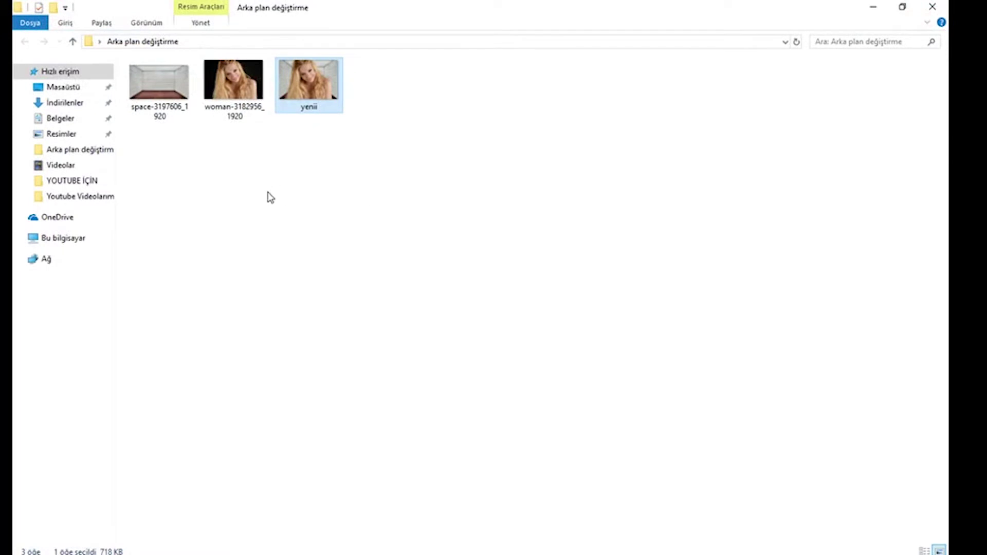
{"action": "left_click", "coordinate": [324, 232]}
Open the woman photo in Photoshop and choose the Quick Selection Tool.
{"action": "mouse_move", "coordinate": [228, 76]}
{"action": "left_mouse_down"}
{"action": "mouse_move", "coordinate": [114, 550]}
{"action": "mouse_move", "coordinate": [220, 388]}
{"action": "left_mouse_up"}
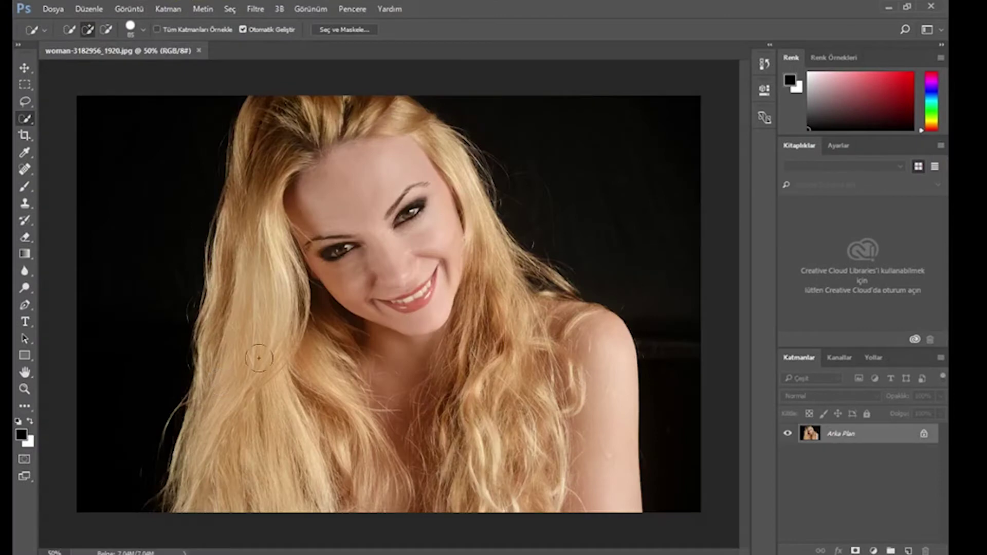
{"action": "right_click", "coordinate": [23, 121]}
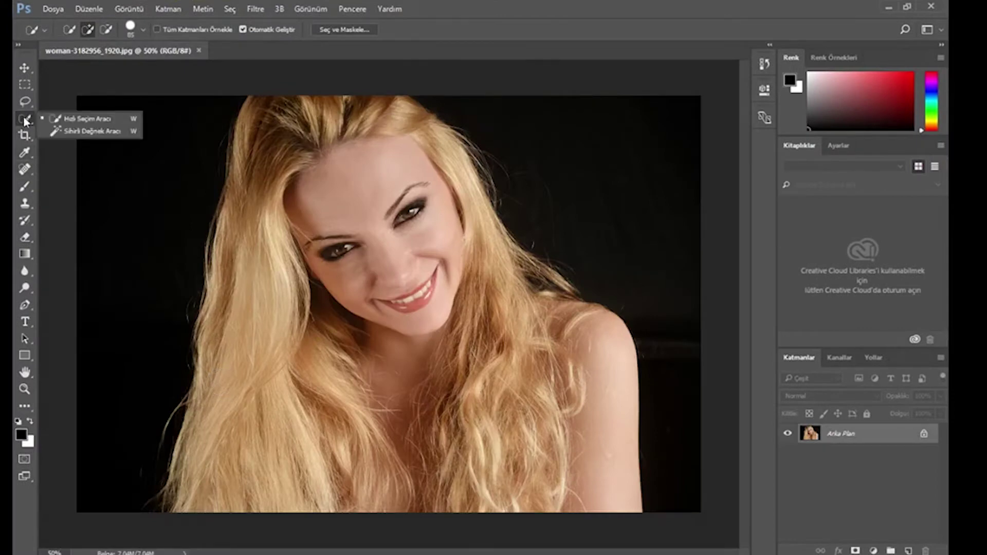
{"action": "left_click", "coordinate": [77, 122]}
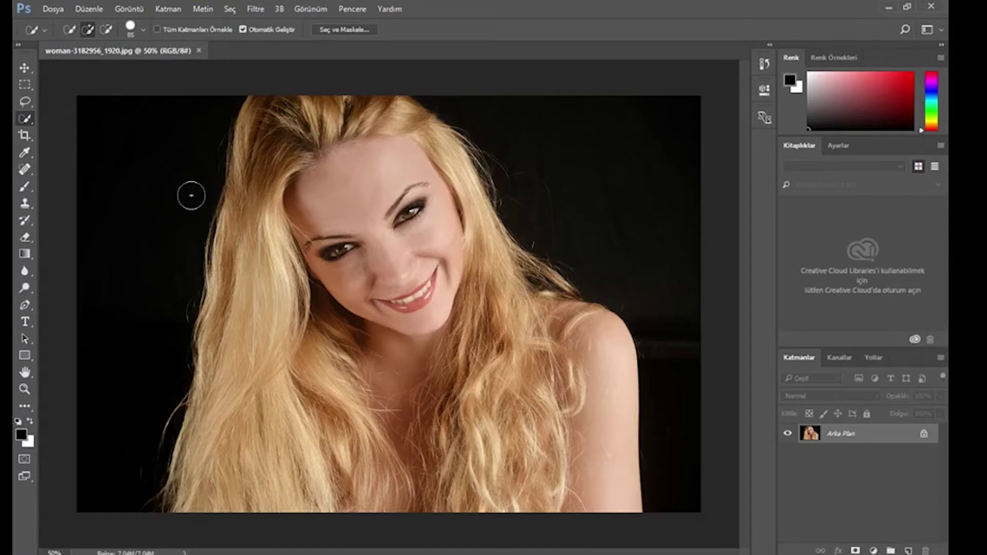
Select the woman's face and hair, adding stray strands on the right, left and bottom.
{"action": "left_click_drag", "start_coordinate": [329, 185], "coordinate": [239, 433]}
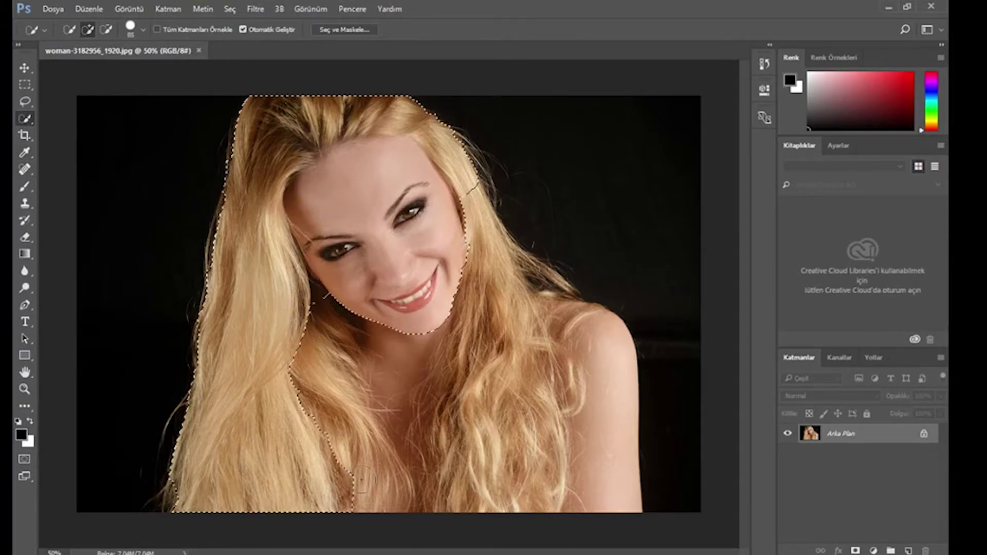
{"action": "mouse_move", "coordinate": [438, 493]}
{"action": "left_mouse_down"}
{"action": "mouse_move", "coordinate": [512, 483]}
{"action": "mouse_move", "coordinate": [582, 379]}
{"action": "left_mouse_up"}
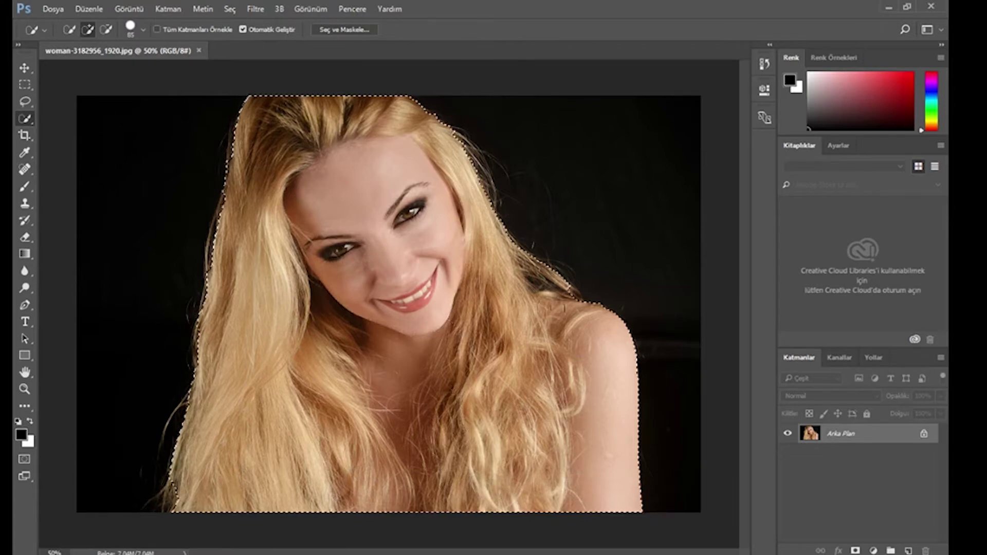
{"action": "left_click", "coordinate": [470, 186]}
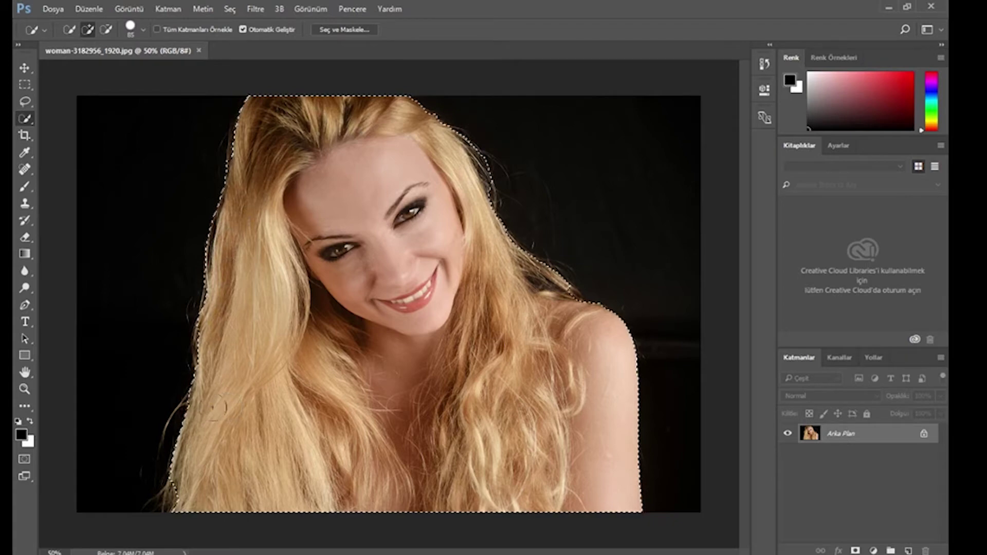
{"action": "left_click", "coordinate": [189, 436]}
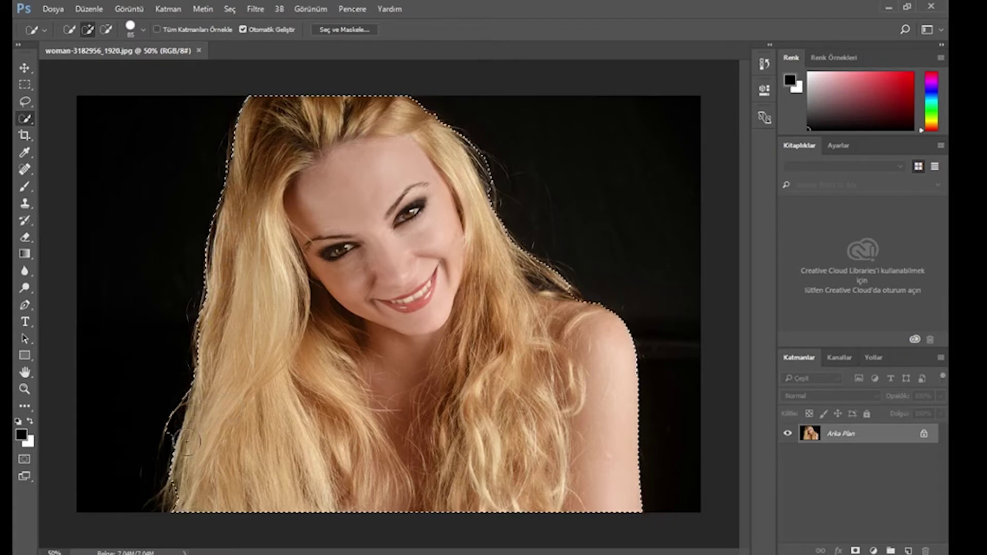
{"action": "left_click", "coordinate": [178, 511]}
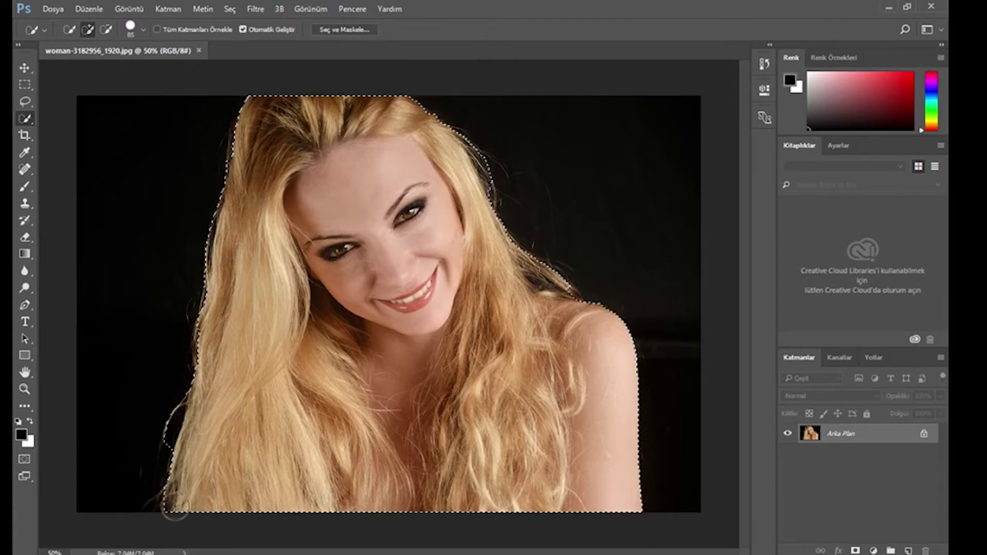
{"action": "left_click", "coordinate": [163, 509]}
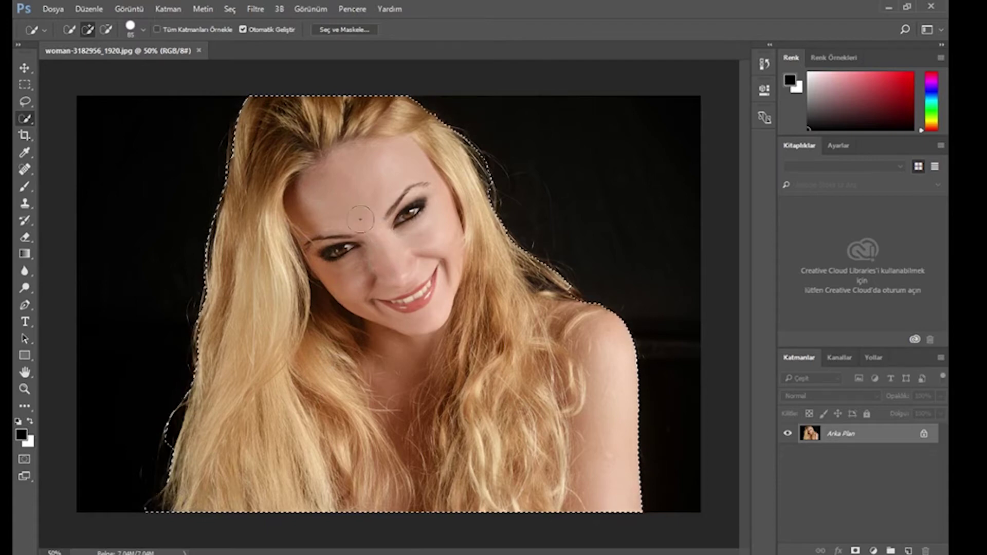
Refine the left, right and top hair edges, then output as New Layer with Layer Mask.
{"action": "left_click", "coordinate": [345, 29]}
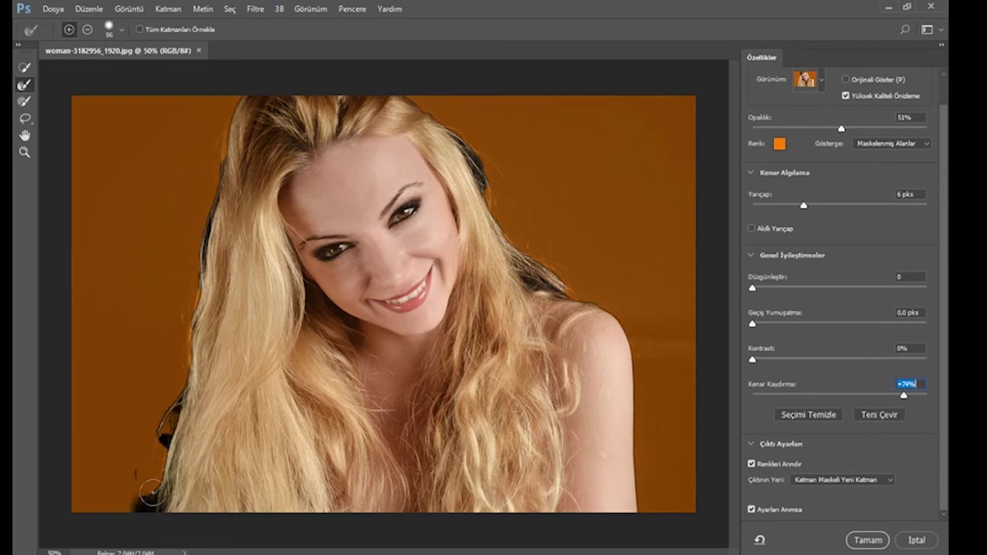
{"action": "left_click_drag", "start_coordinate": [164, 396], "coordinate": [199, 257]}
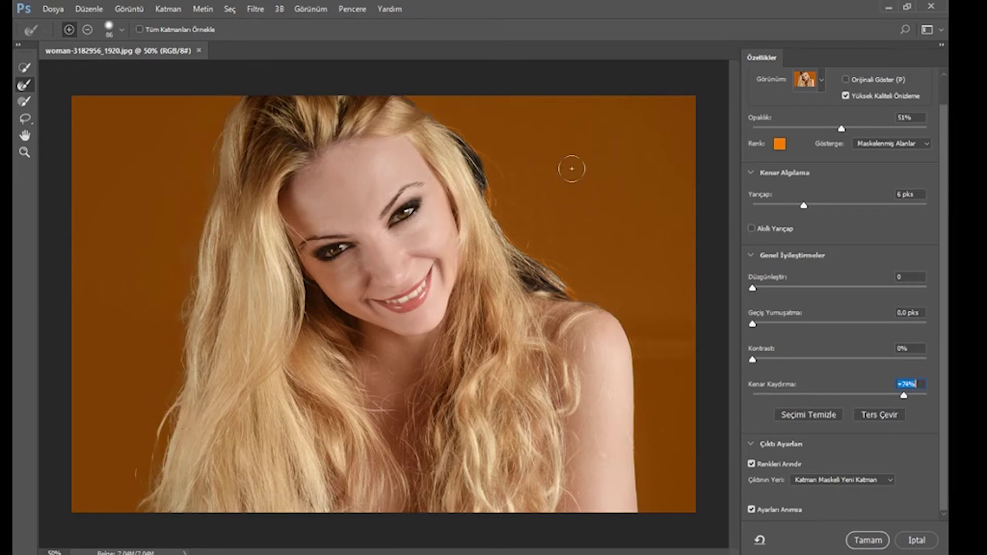
{"action": "mouse_move", "coordinate": [606, 283]}
{"action": "left_mouse_down"}
{"action": "mouse_move", "coordinate": [561, 285]}
{"action": "mouse_move", "coordinate": [483, 180]}
{"action": "left_mouse_up"}
{"action": "left_click_drag", "start_coordinate": [442, 117], "coordinate": [412, 92]}
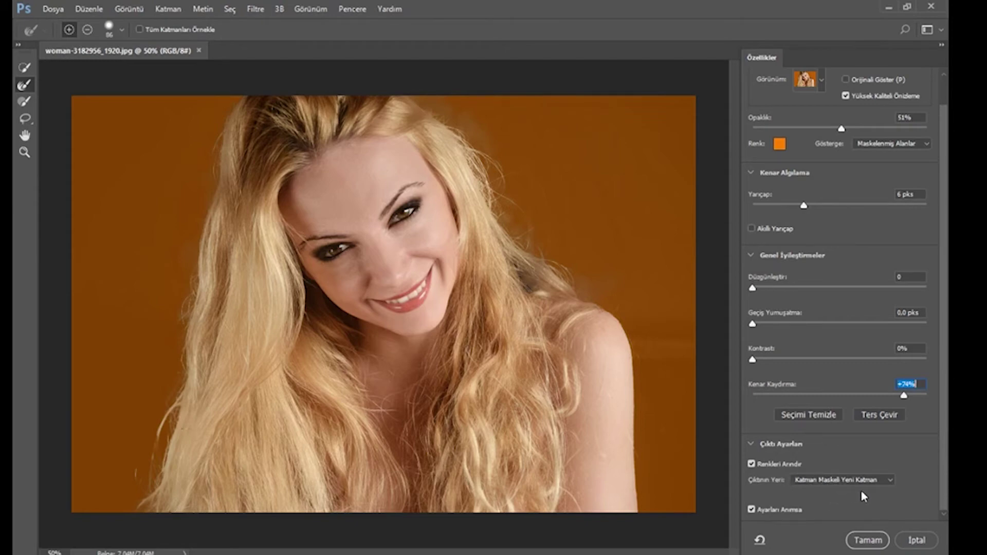
{"action": "left_click", "coordinate": [871, 540]}
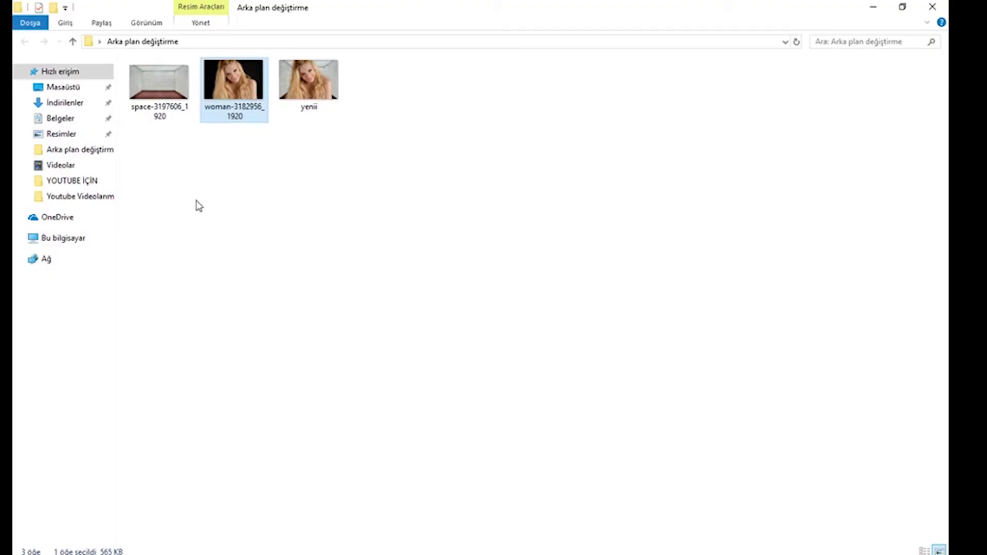
Drag the space-3197606_1920 brick room image from File Explorer into Photoshop.
{"action": "mouse_move", "coordinate": [164, 109]}
{"action": "left_mouse_down"}
{"action": "mouse_move", "coordinate": [165, 553]}
{"action": "mouse_move", "coordinate": [227, 379]}
{"action": "left_mouse_up"}
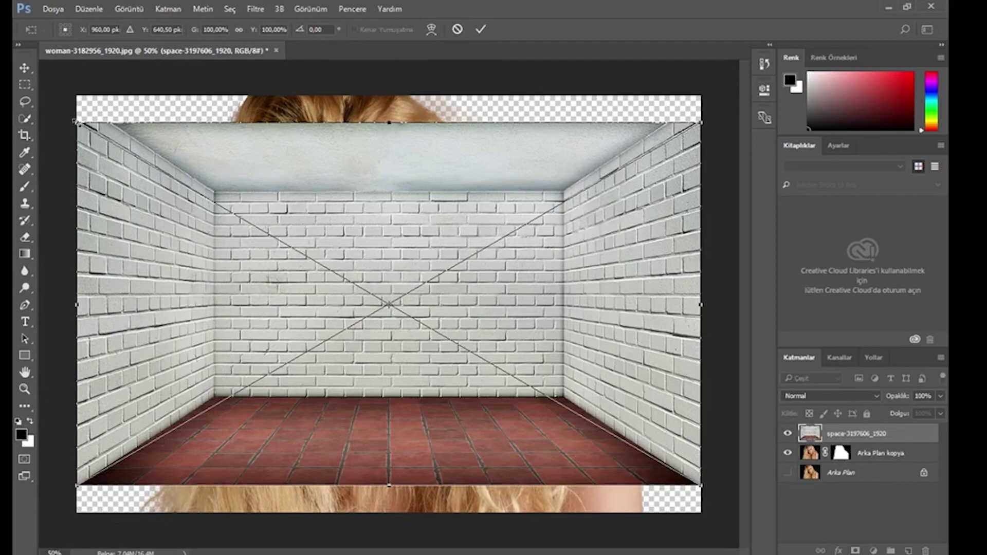
Stretch the placed brick room image to the canvas top and bottom edges and finish the transform.
{"action": "left_click_drag", "start_coordinate": [72, 122], "coordinate": [75, 95]}
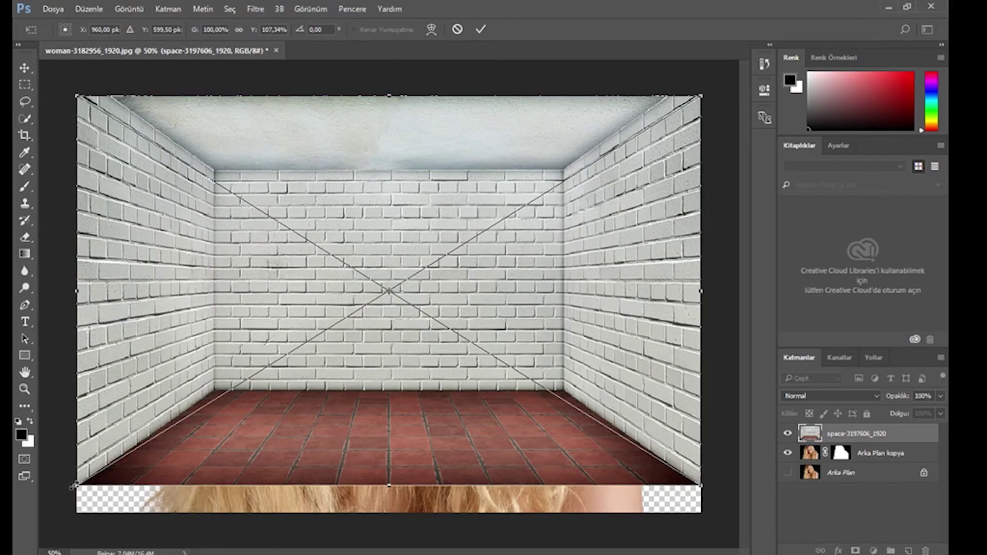
{"action": "left_click_drag", "start_coordinate": [73, 486], "coordinate": [74, 513]}
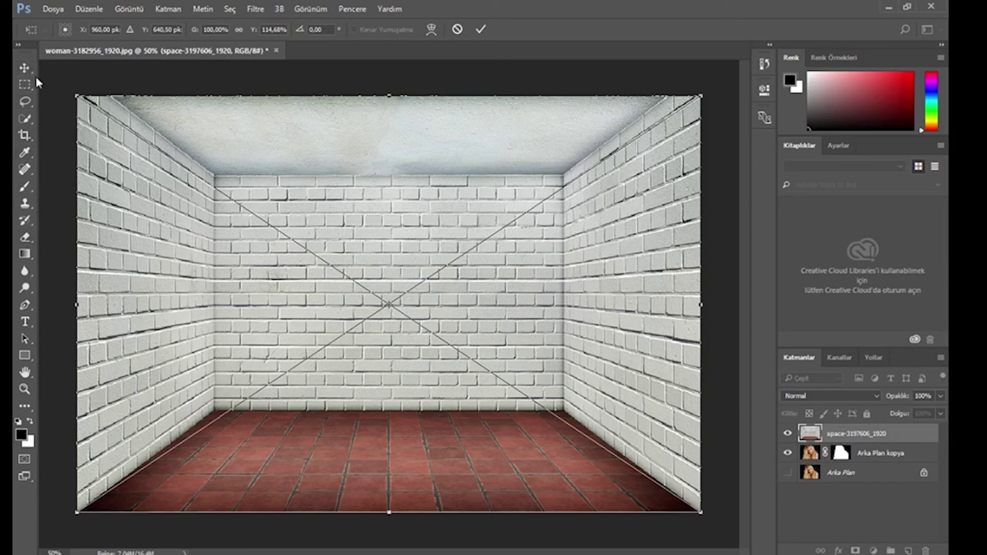
{"action": "left_click", "coordinate": [25, 84]}
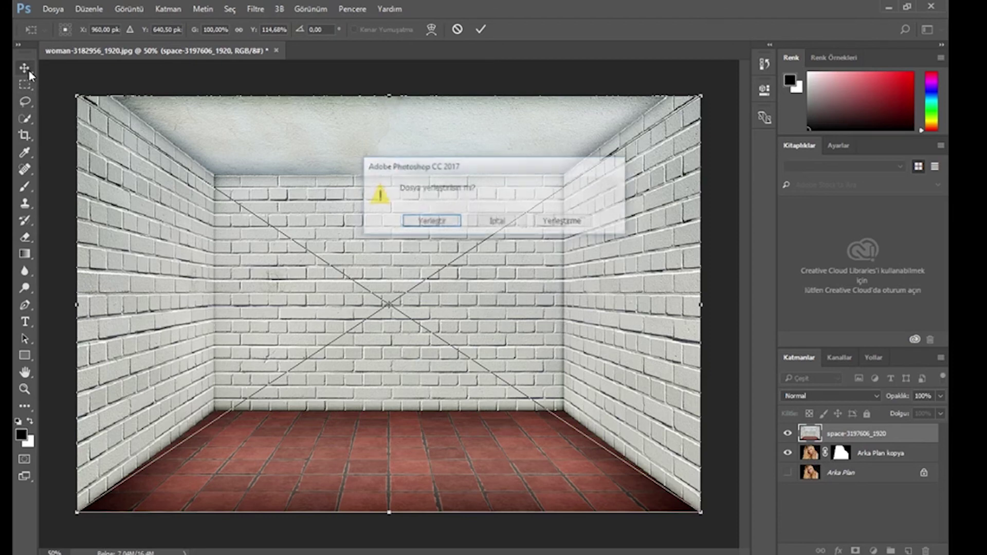
Confirm placing the room image and move the Arka Plan kopya layer above it.
{"action": "left_click", "coordinate": [441, 221]}
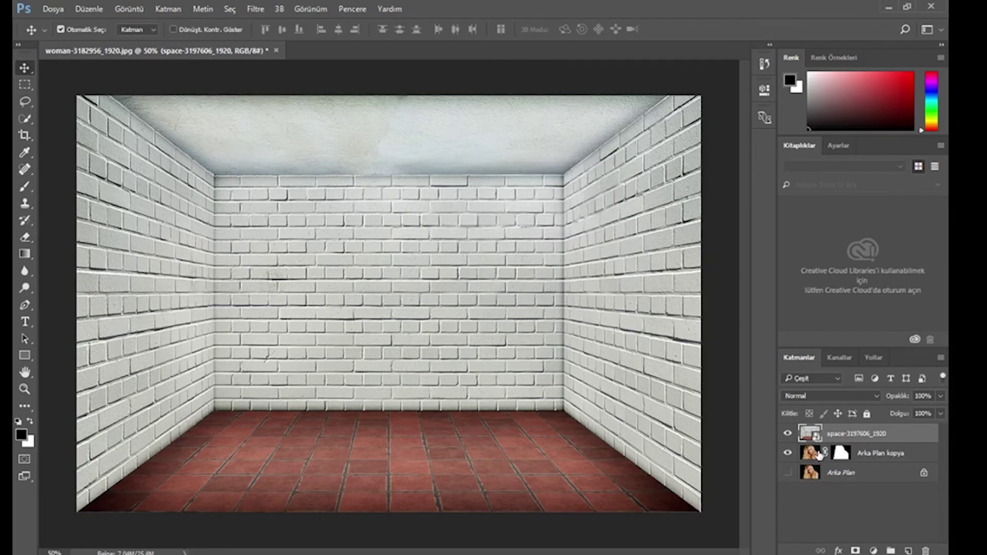
{"action": "left_click_drag", "start_coordinate": [815, 455], "coordinate": [818, 443]}
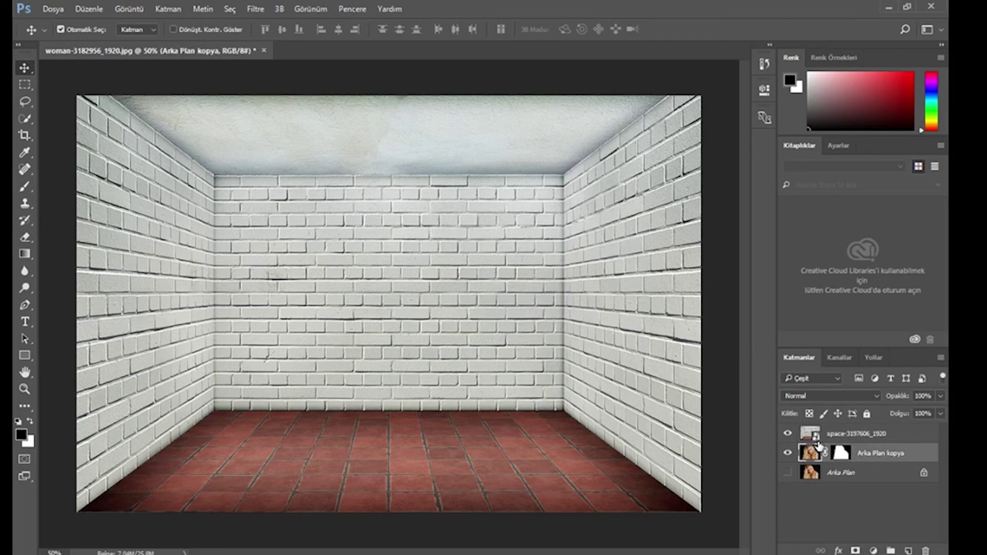
{"action": "left_click_drag", "start_coordinate": [811, 453], "coordinate": [813, 430]}
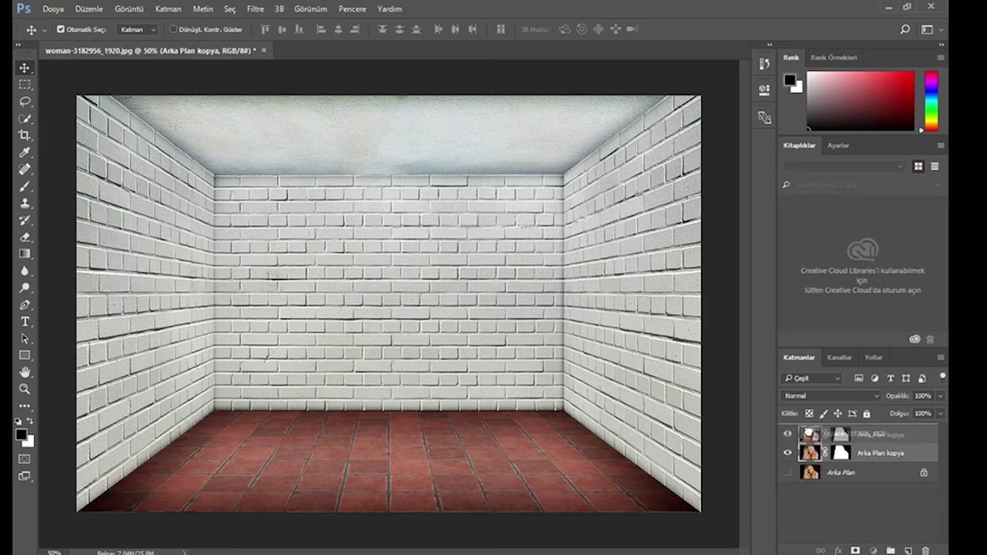